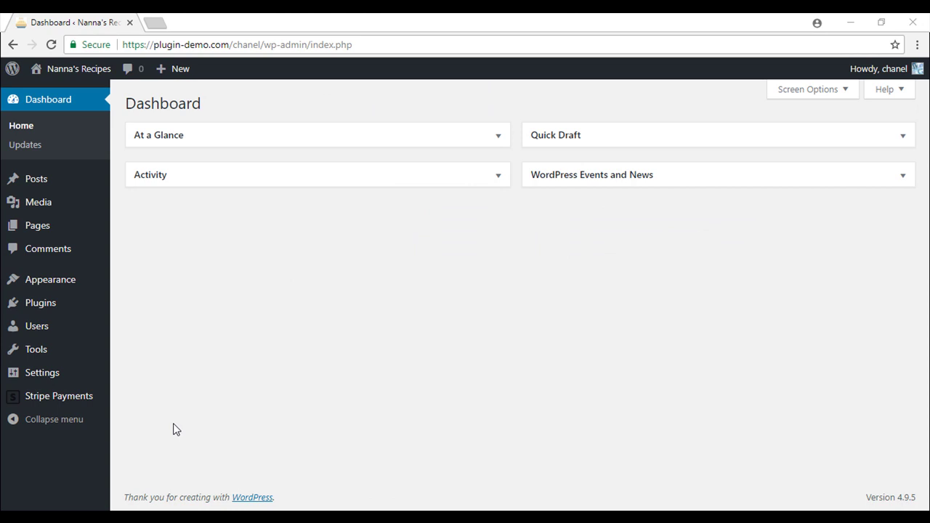
Step: Open the Stripe Payments Settings page from the sidebar flyout
{"action": "mouse_move", "coordinate": [86, 404]}
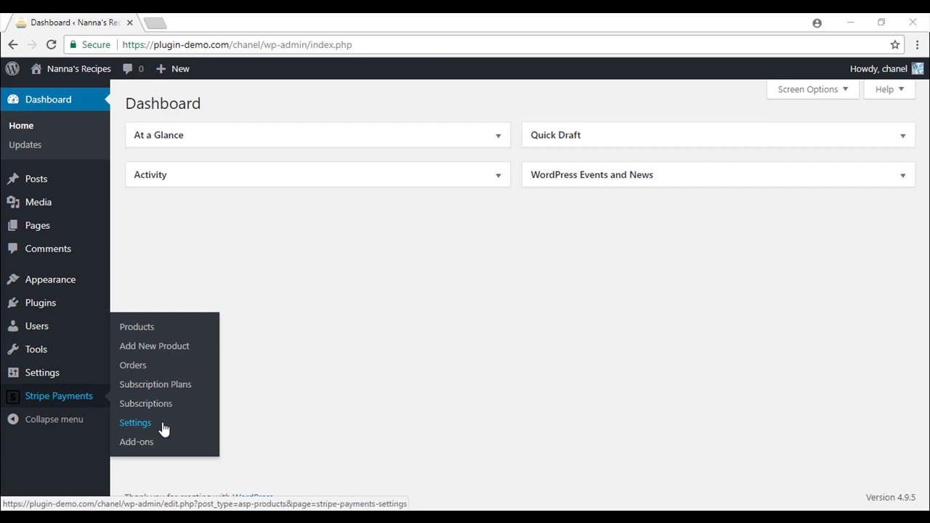
{"action": "left_click", "coordinate": [136, 423]}
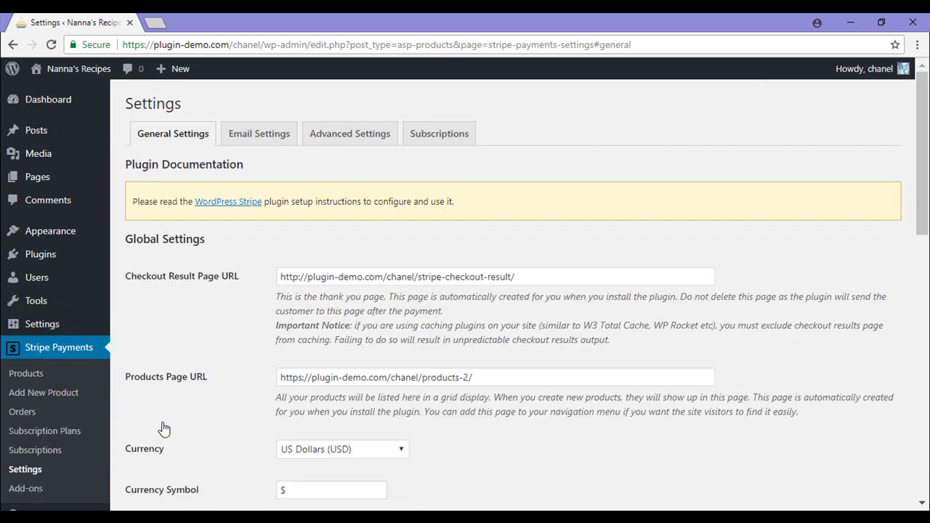
Step: Show the Subscriptions settings with the live and test webhook URLs
{"action": "left_click", "coordinate": [465, 145]}
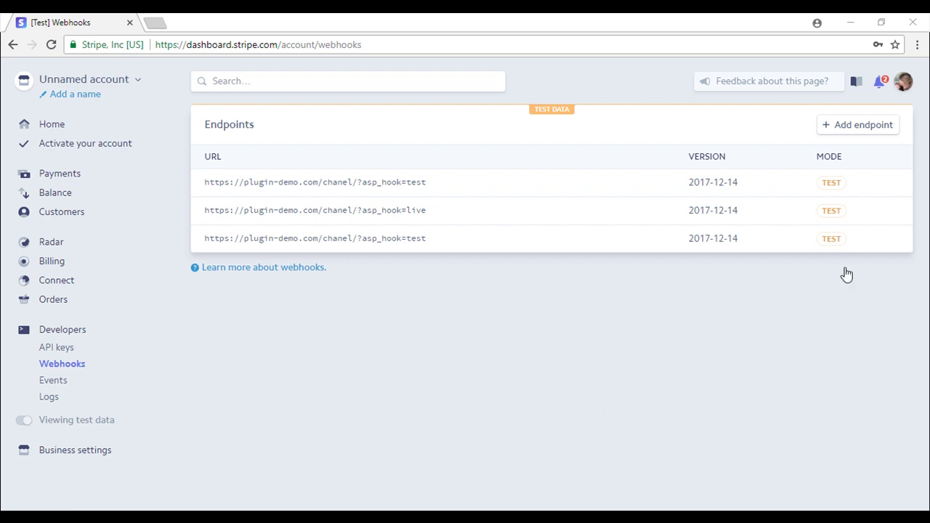
Step: Start a new Stripe webhook endpoint and focus its URL field
{"action": "left_click", "coordinate": [885, 126]}
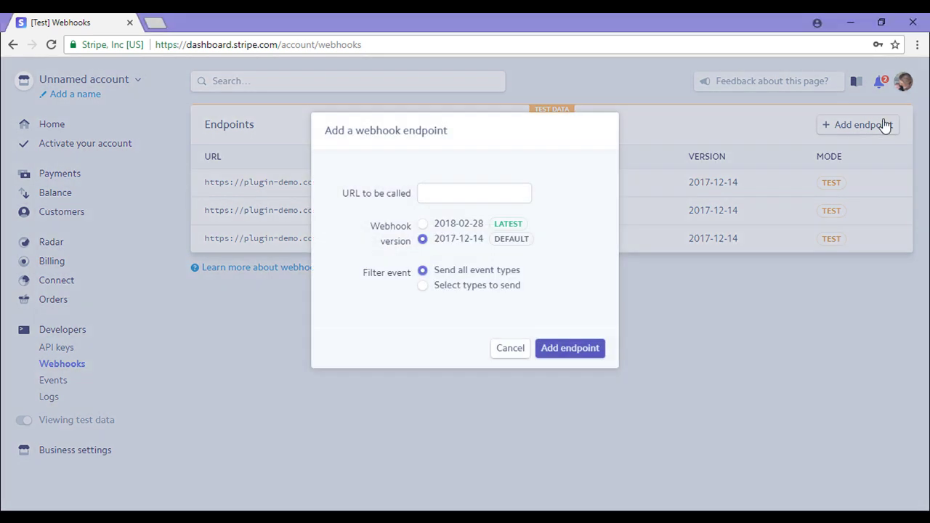
{"action": "left_click", "coordinate": [491, 196]}
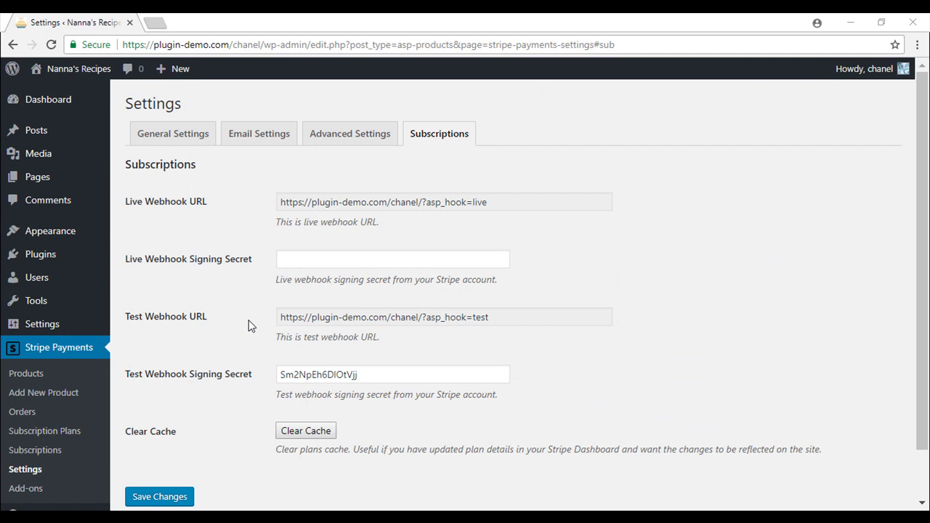
Step: Add a Stripe endpoint using the WordPress test webhook URL (?asp_hook=test)
{"action": "left_click", "coordinate": [504, 317]}
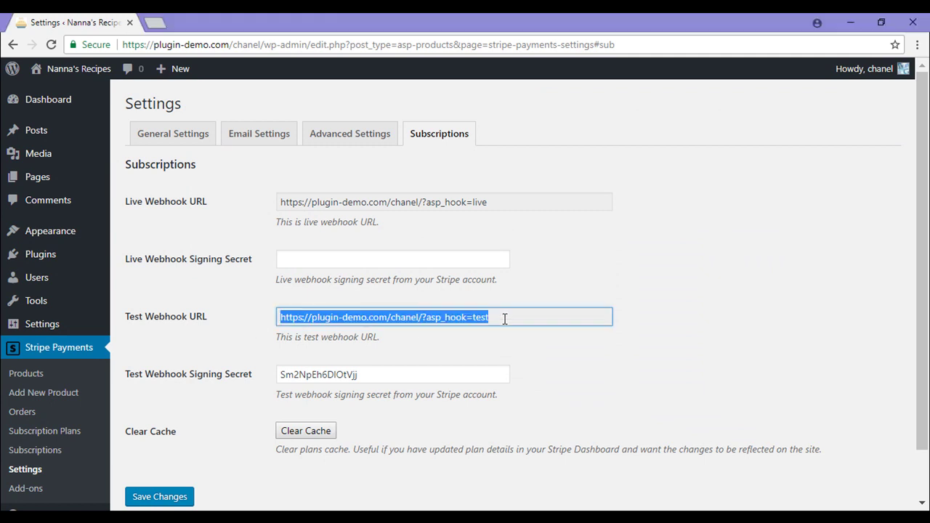
{"action": "right_click", "coordinate": [459, 318]}
{"action": "left_click", "coordinate": [468, 327]}
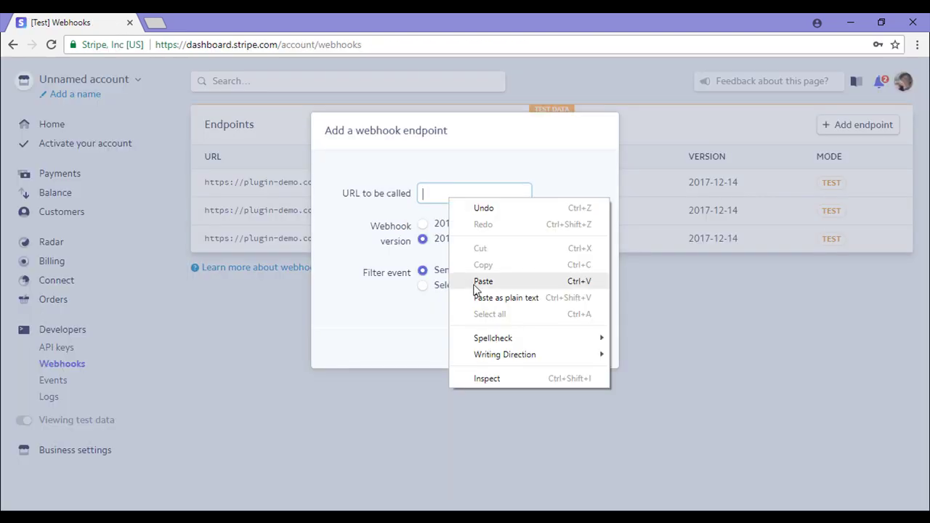
{"action": "left_click", "coordinate": [474, 286]}
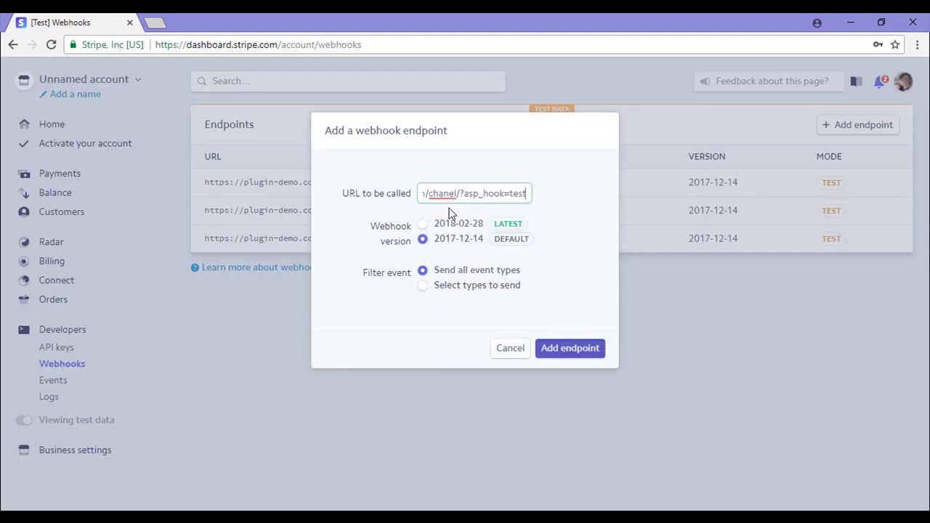
{"action": "left_click", "coordinate": [569, 359]}
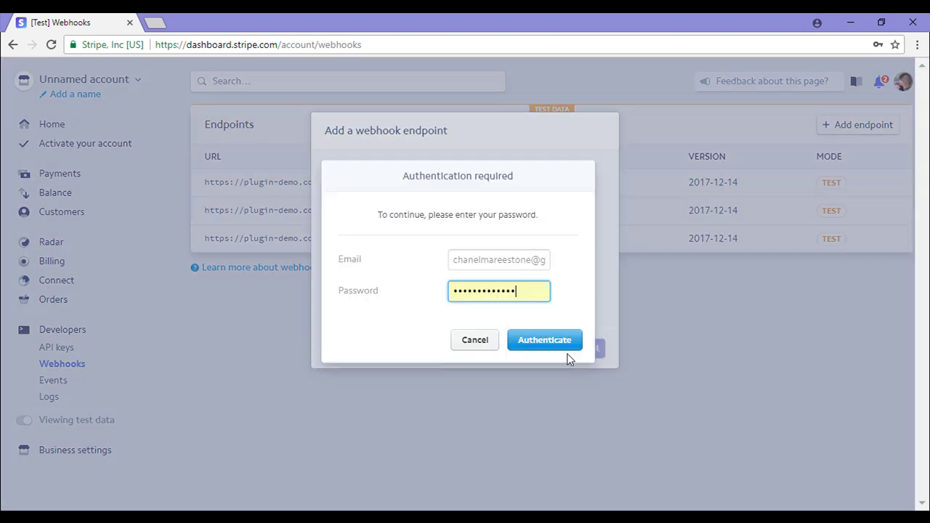
{"action": "left_click", "coordinate": [569, 357]}
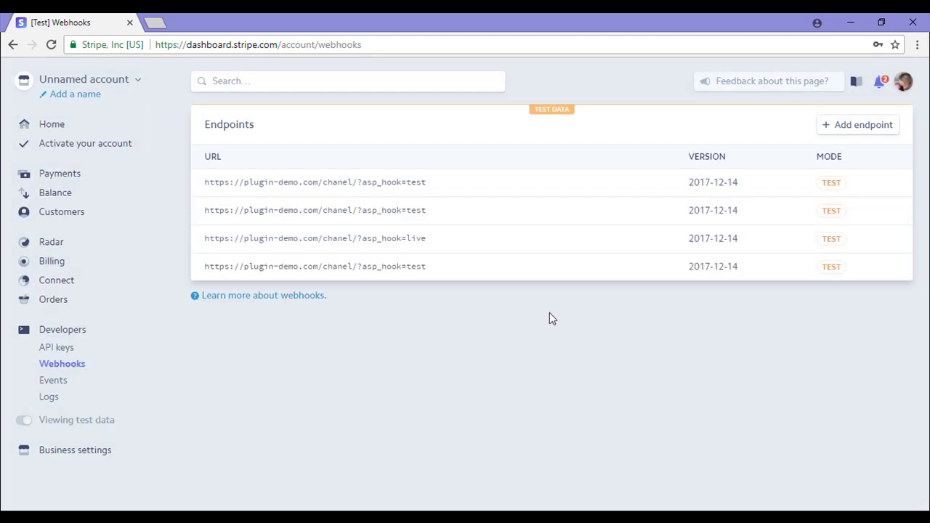
Step: Open the new endpoint's details to view its signing secret
{"action": "left_click", "coordinate": [526, 181]}
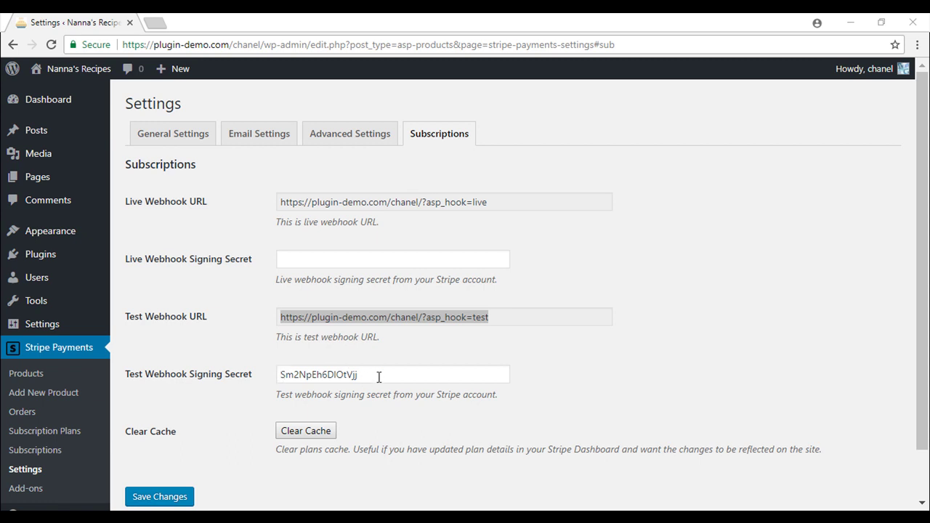
{"action": "left_click", "coordinate": [379, 374]}
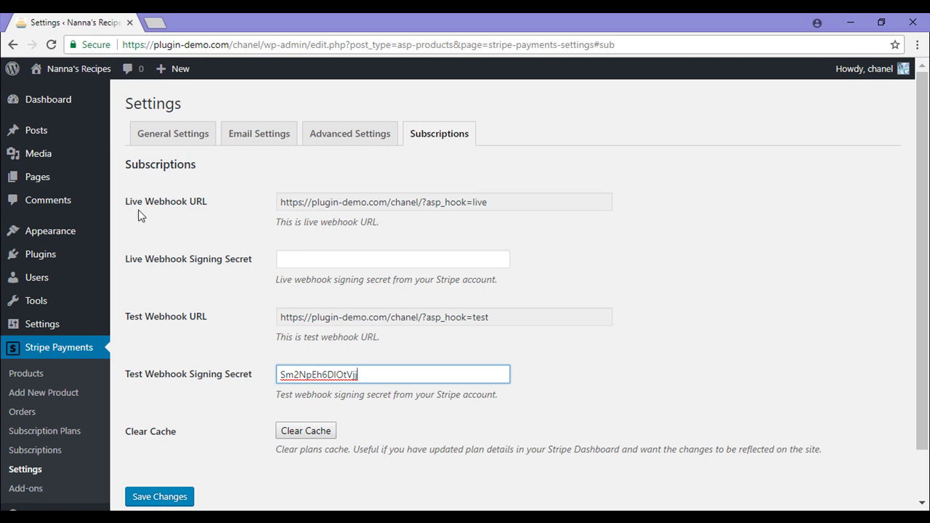
{"action": "left_click", "coordinate": [287, 260]}
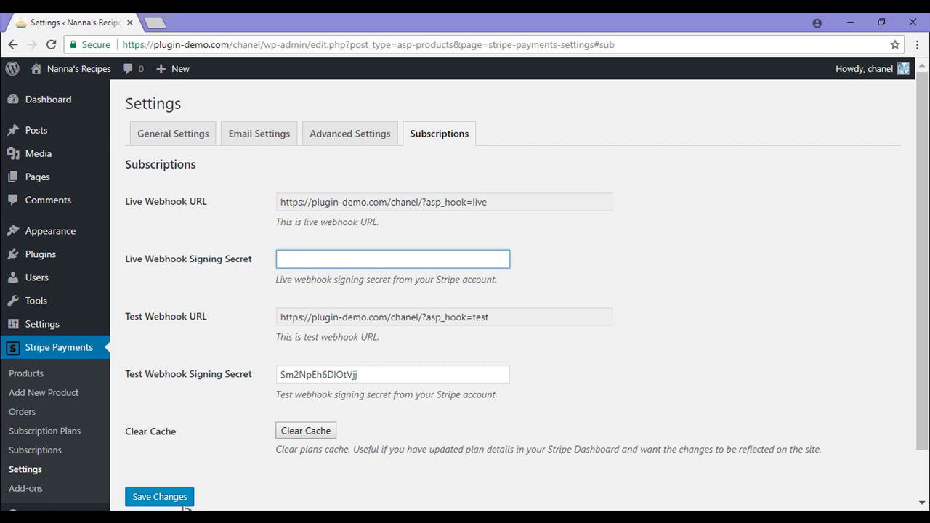
{"action": "key", "text": "alt+Tab"}
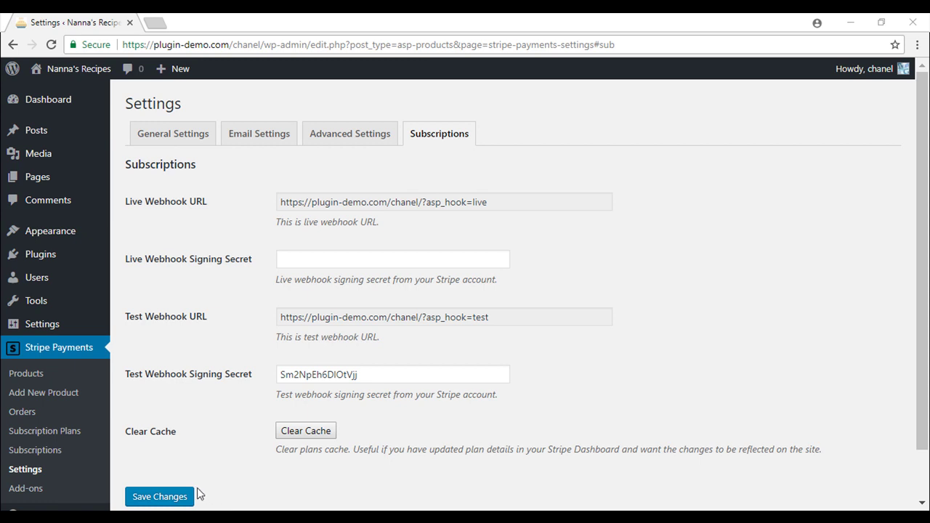
Step: Go to the Subscription Plans list and start adding a new plan
{"action": "left_click", "coordinate": [77, 433]}
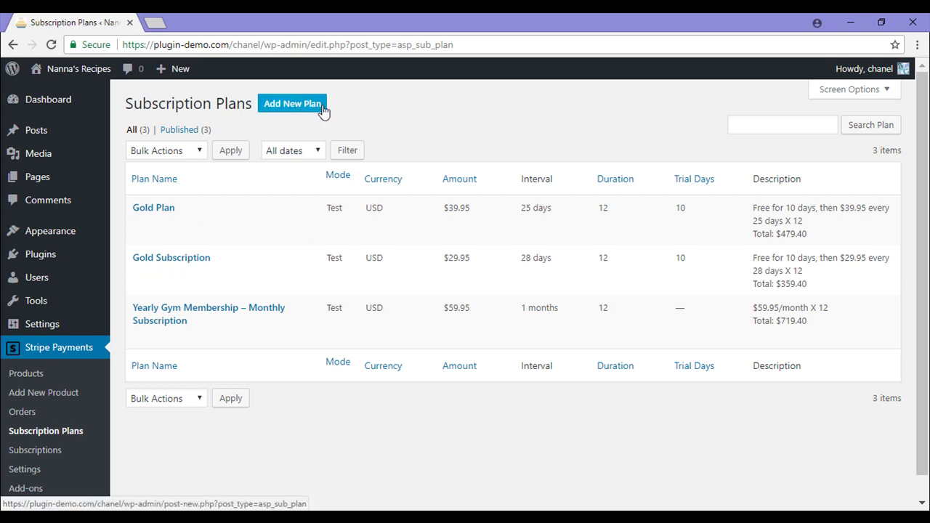
{"action": "left_click", "coordinate": [323, 109]}
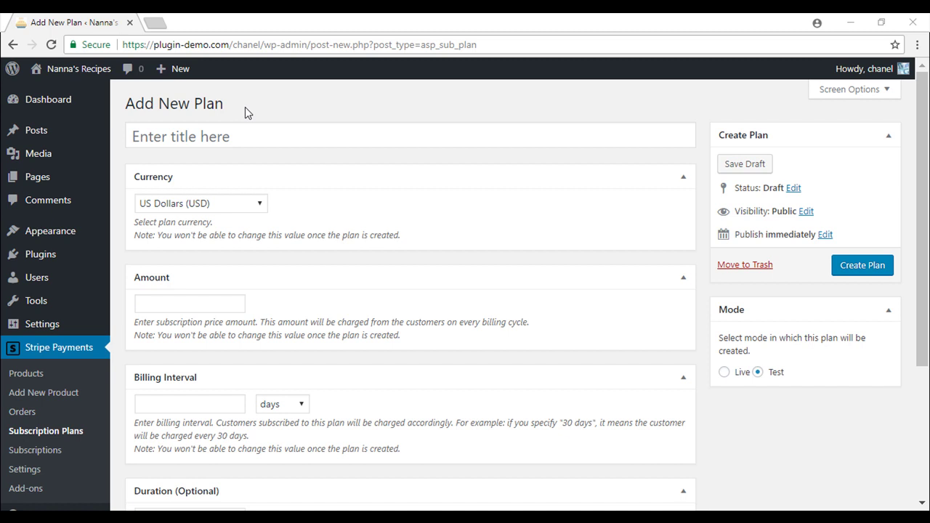
Step: Title the new plan 'Premium Plan' and set its currency to US Dollars (USD)
{"action": "left_click", "coordinate": [217, 138]}
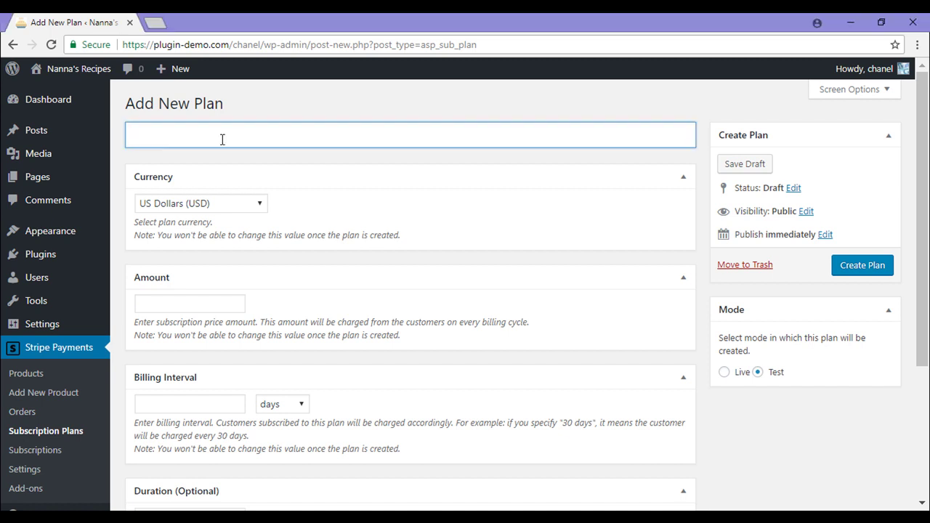
{"action": "type", "text": "Premium Plan"}
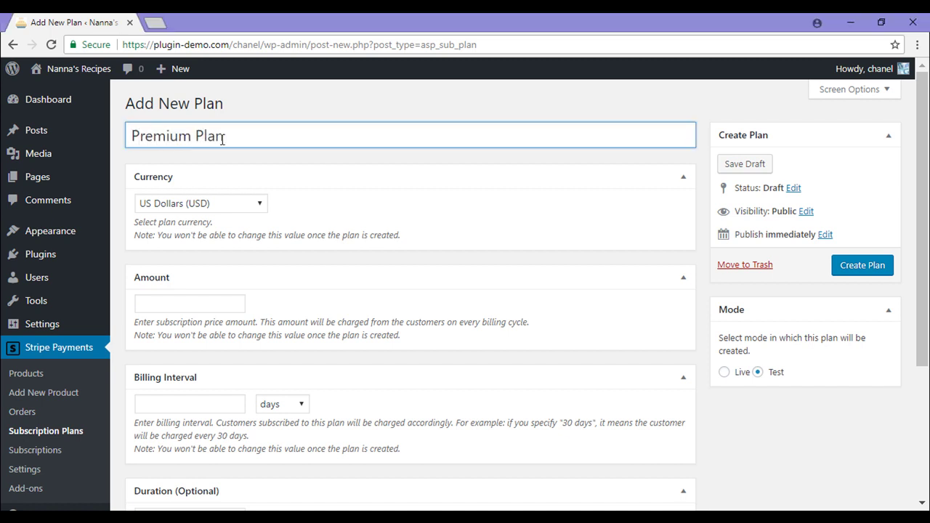
{"action": "left_click", "coordinate": [248, 207]}
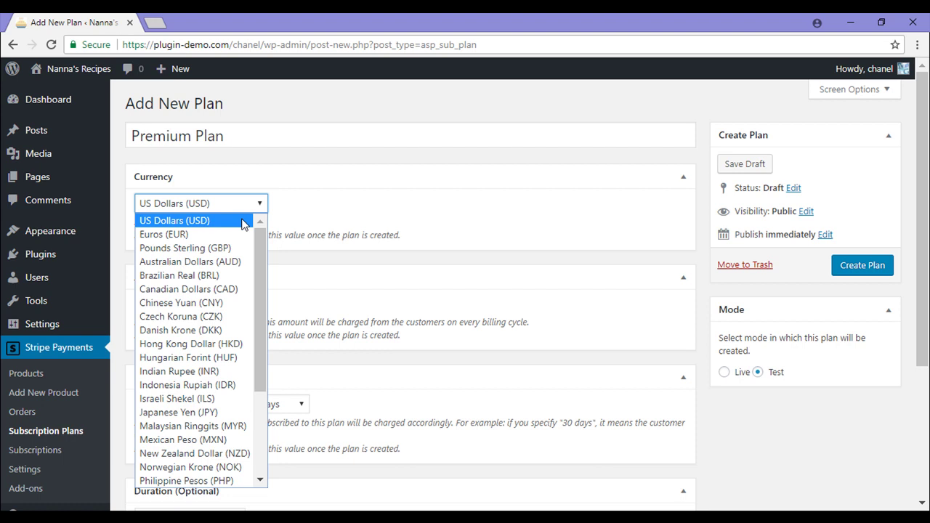
{"action": "left_click", "coordinate": [243, 224]}
{"action": "scroll", "coordinate": [210, 181], "scroll_direction": "down", "scroll_amount": 2}
{"action": "left_click", "coordinate": [206, 168]}
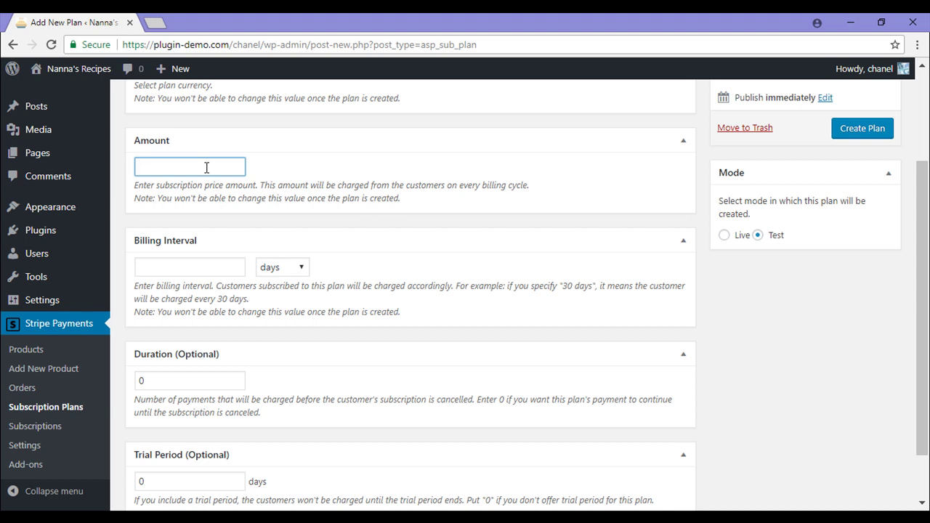
Step: Set the plan amount to 59.95 and the billing interval to 28 days
{"action": "type", "text": "59"}
{"action": "left_click", "coordinate": [218, 184]}
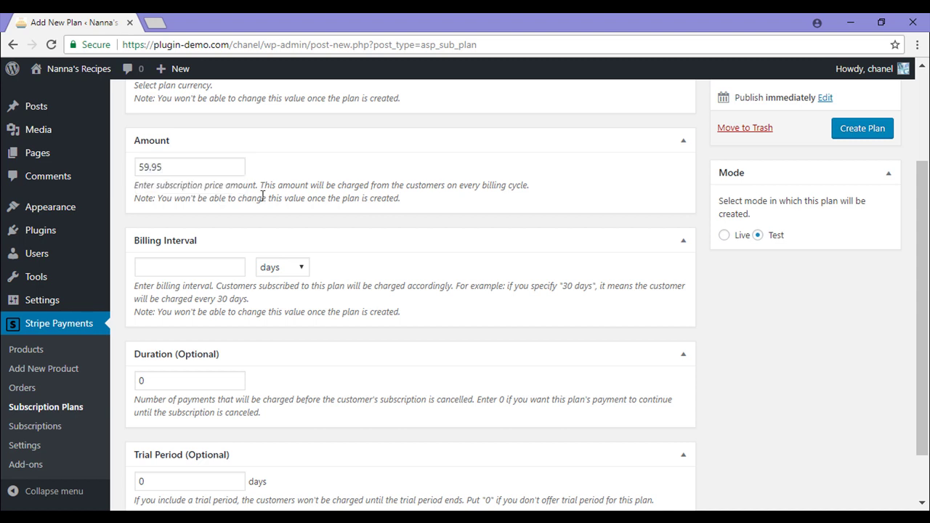
{"action": "left_click", "coordinate": [206, 267]}
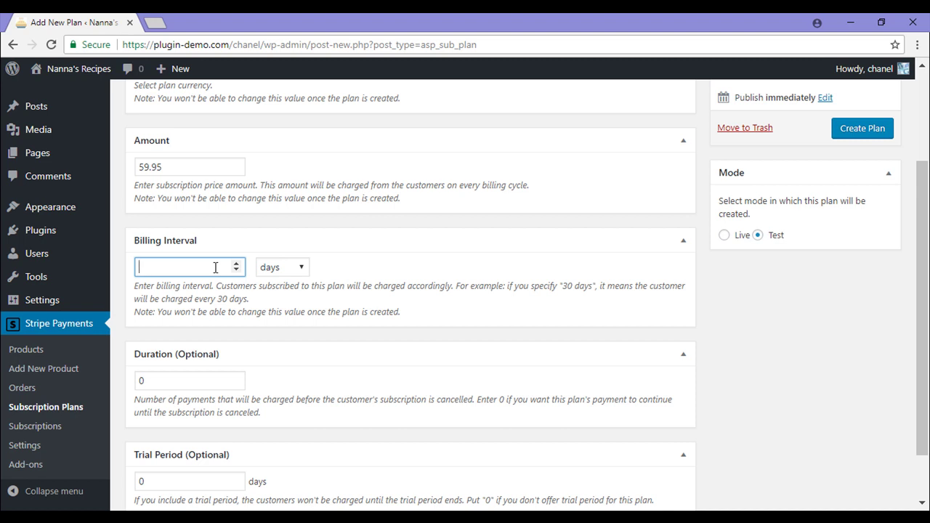
{"action": "type", "text": "28"}
{"action": "left_click", "coordinate": [280, 268]}
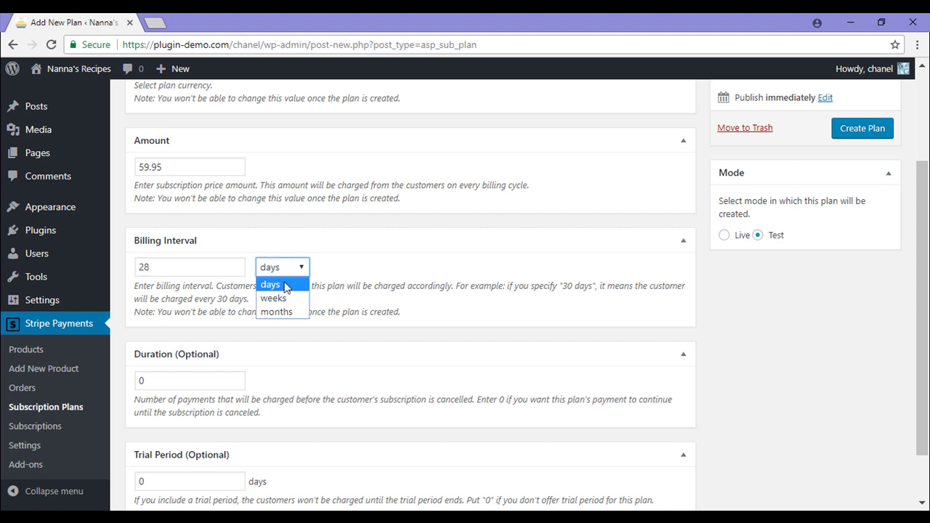
{"action": "left_click", "coordinate": [297, 290]}
Step: Set the plan duration to 12 payments and select the Trial Period value
{"action": "scroll", "coordinate": [179, 318], "scroll_direction": "down", "scroll_amount": 2}
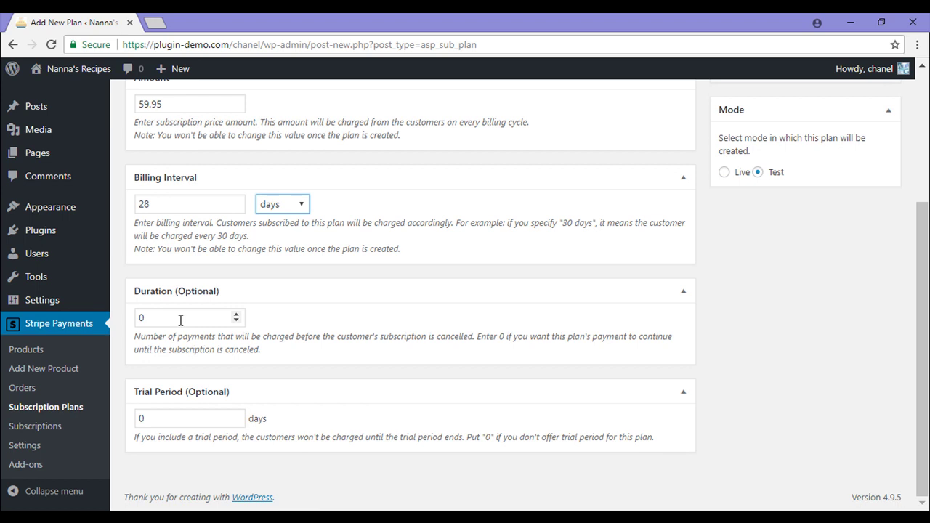
{"action": "double_click", "coordinate": [181, 320]}
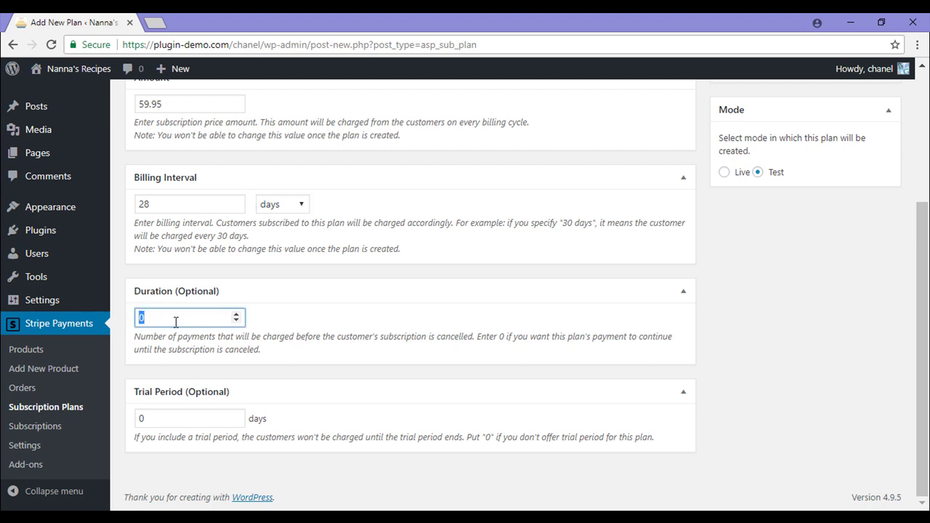
{"action": "type", "text": "12"}
{"action": "left_click", "coordinate": [224, 339]}
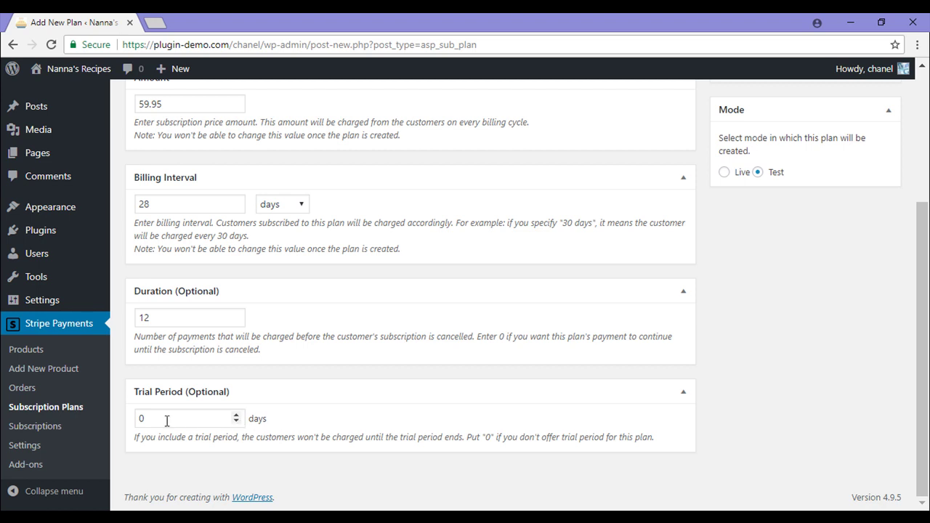
{"action": "double_click", "coordinate": [142, 420]}
Step: Enter a 10-day trial and create the Premium Plan in test mode
{"action": "type", "text": "10"}
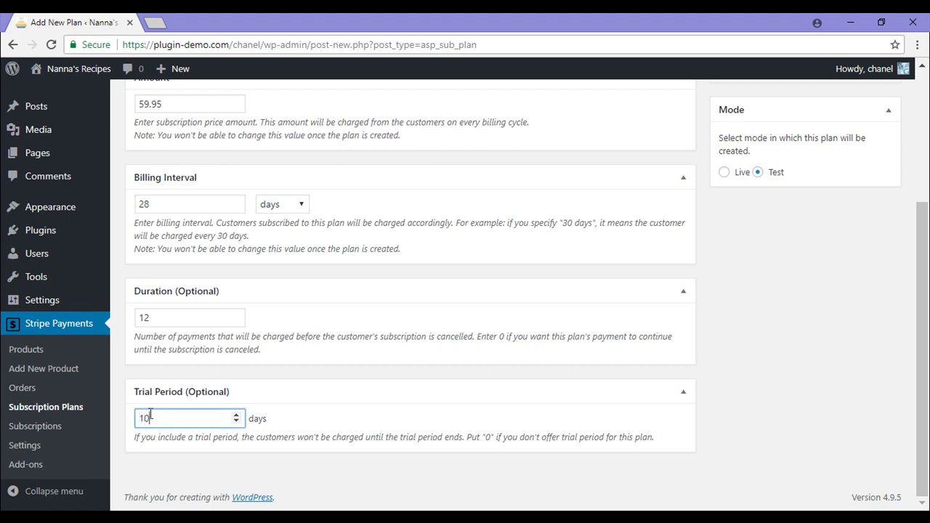
{"action": "left_click", "coordinate": [727, 403]}
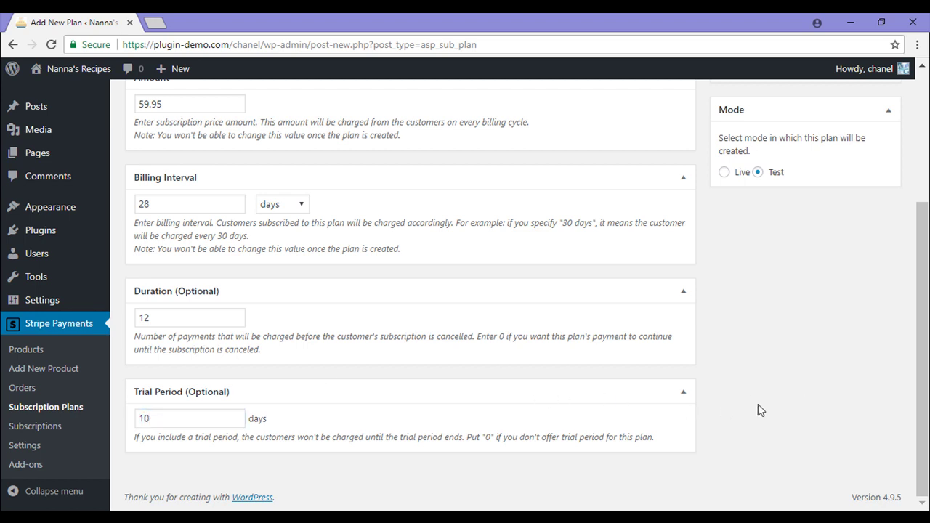
{"action": "scroll", "coordinate": [772, 410], "scroll_direction": "up", "scroll_amount": 3}
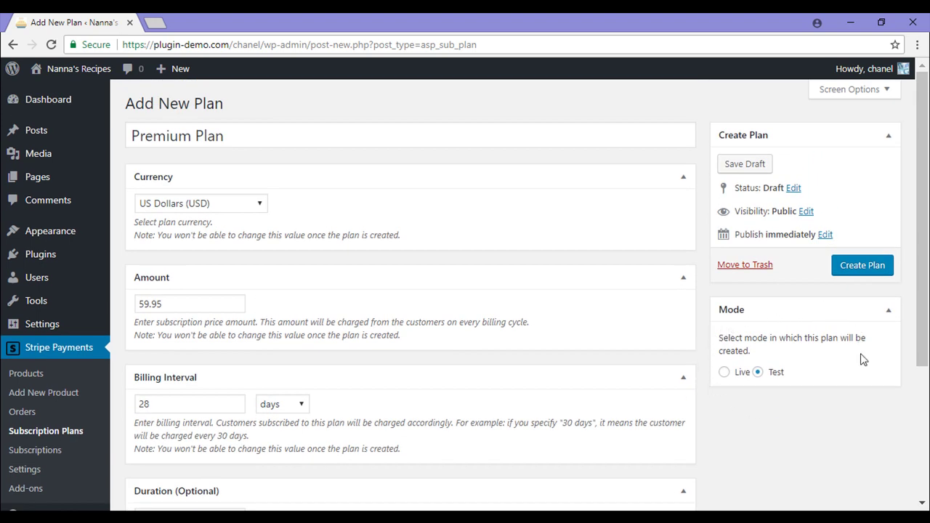
{"action": "left_click", "coordinate": [758, 373]}
{"action": "left_click", "coordinate": [873, 272]}
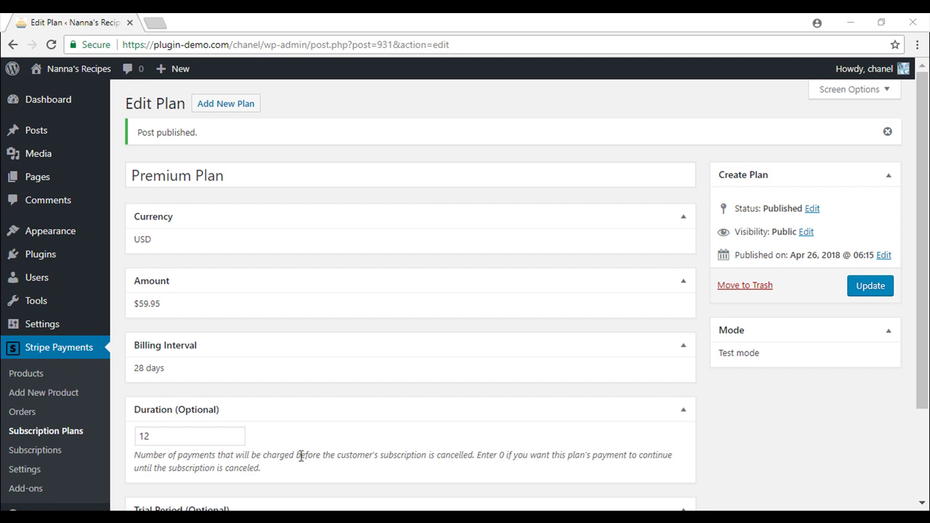
Step: Create a product titled 'Cut Service' and paste in its description
{"action": "left_click", "coordinate": [43, 393]}
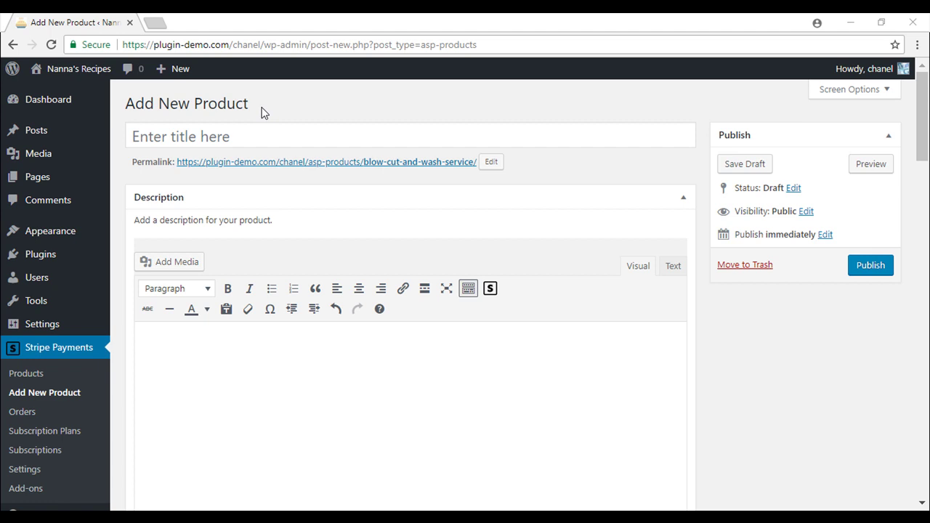
{"action": "left_click", "coordinate": [238, 133]}
{"action": "type", "text": "Cut Service"}
{"action": "key", "text": "Tab"}
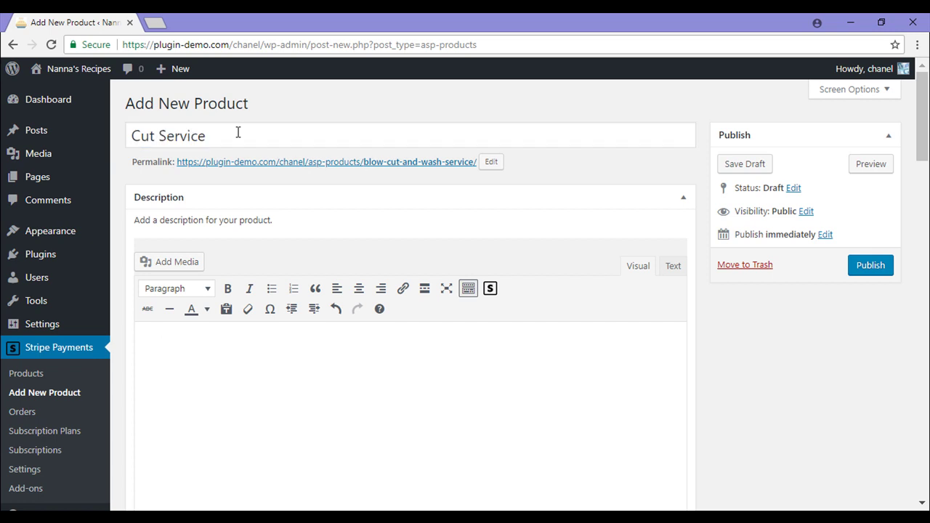
{"action": "type", "text": "Do you enjoy having your hair done each month? This subscription entitles you to, 'two' hair appointments every 28 days. You will be feeling fabulous!"}
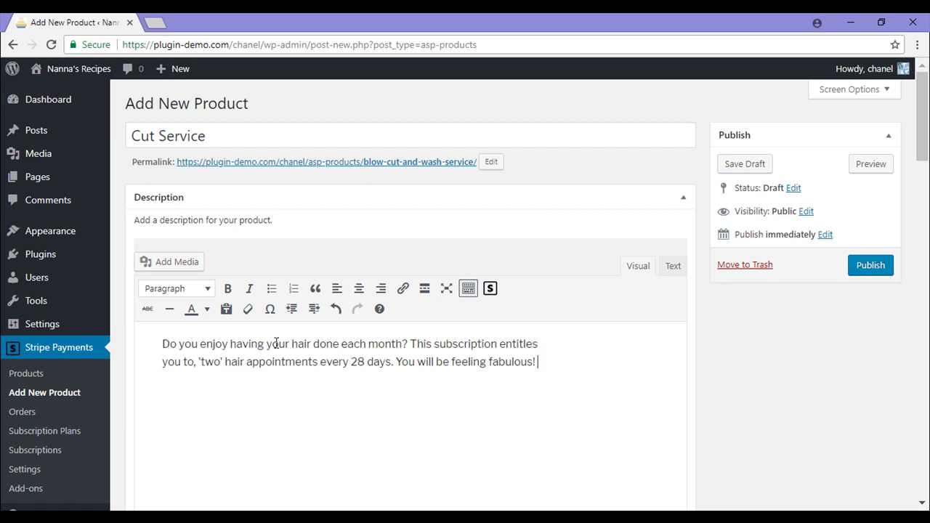
Step: Set Cut Service's pricing to Subscription with plan ID '[Test] Premium Plan'
{"action": "scroll", "coordinate": [276, 343], "scroll_direction": "down", "scroll_amount": 5}
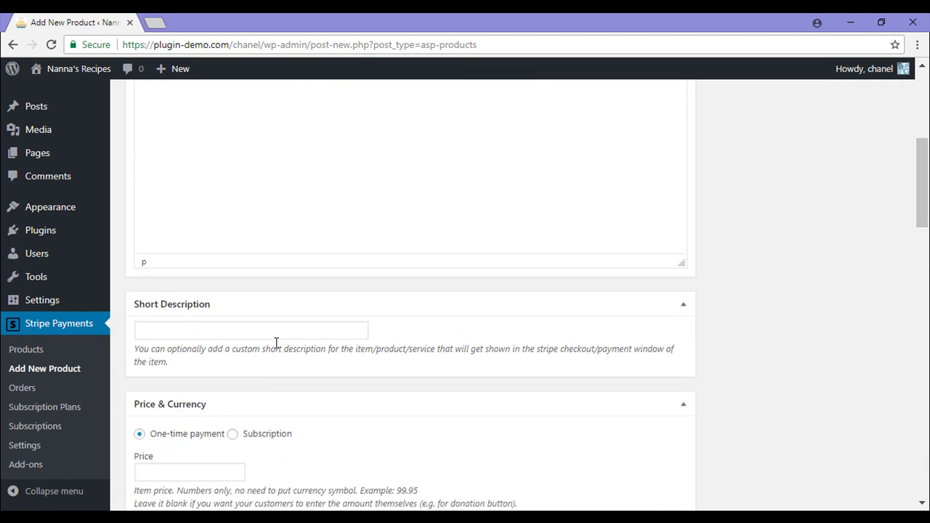
{"action": "scroll", "coordinate": [276, 343], "scroll_direction": "down", "scroll_amount": 1}
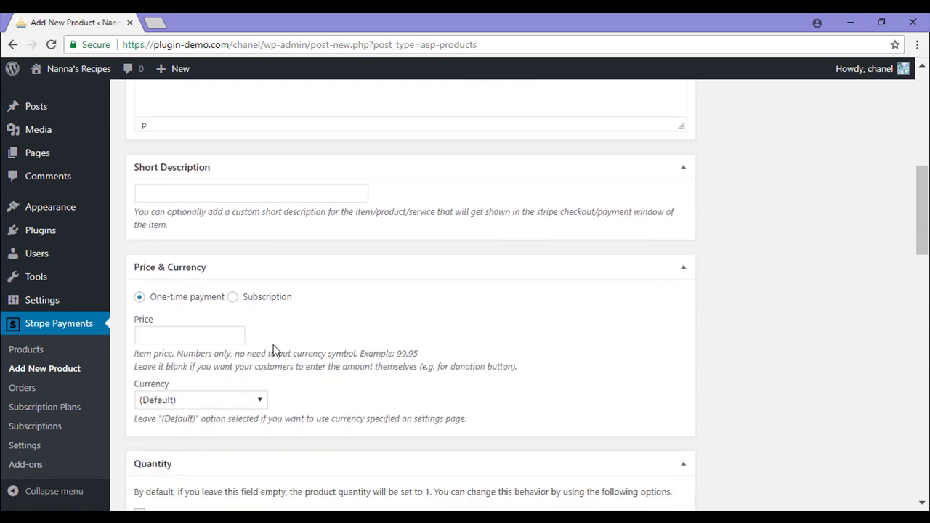
{"action": "left_click", "coordinate": [233, 300]}
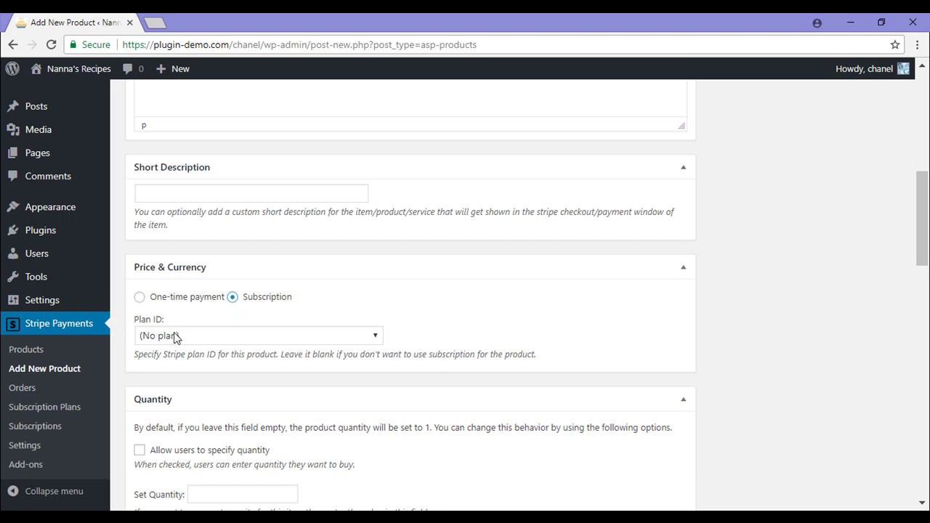
{"action": "left_click", "coordinate": [223, 335]}
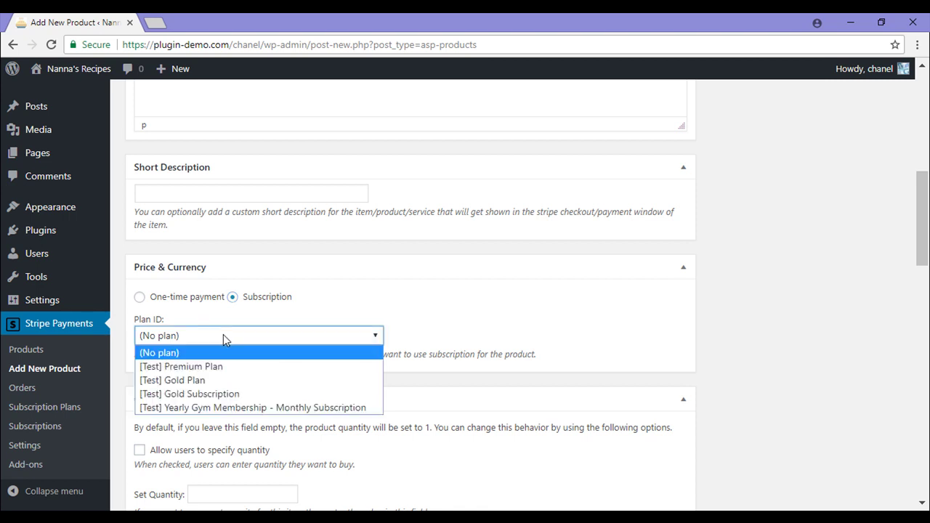
{"action": "left_click", "coordinate": [244, 368]}
{"action": "scroll", "coordinate": [233, 400], "scroll_direction": "down", "scroll_amount": 1}
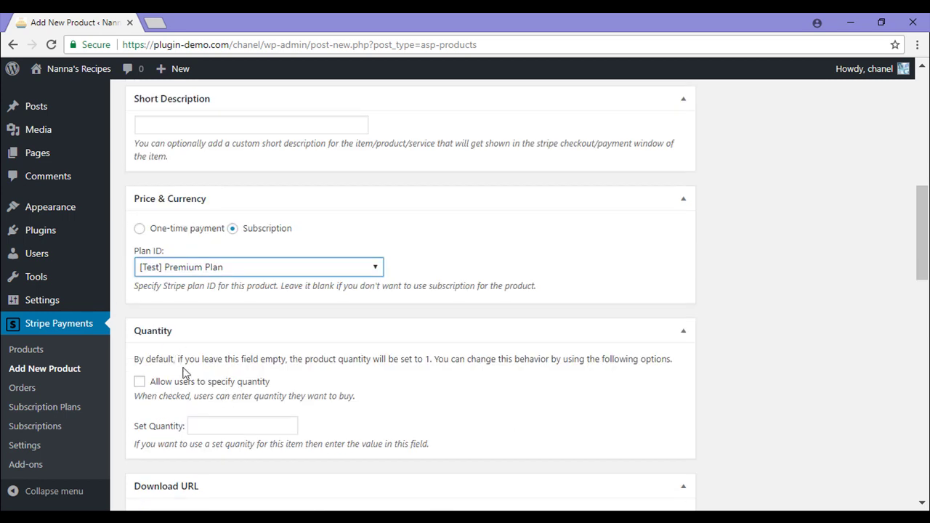
{"action": "scroll", "coordinate": [183, 374], "scroll_direction": "down", "scroll_amount": 2}
{"action": "scroll", "coordinate": [204, 370], "scroll_direction": "down", "scroll_amount": 4}
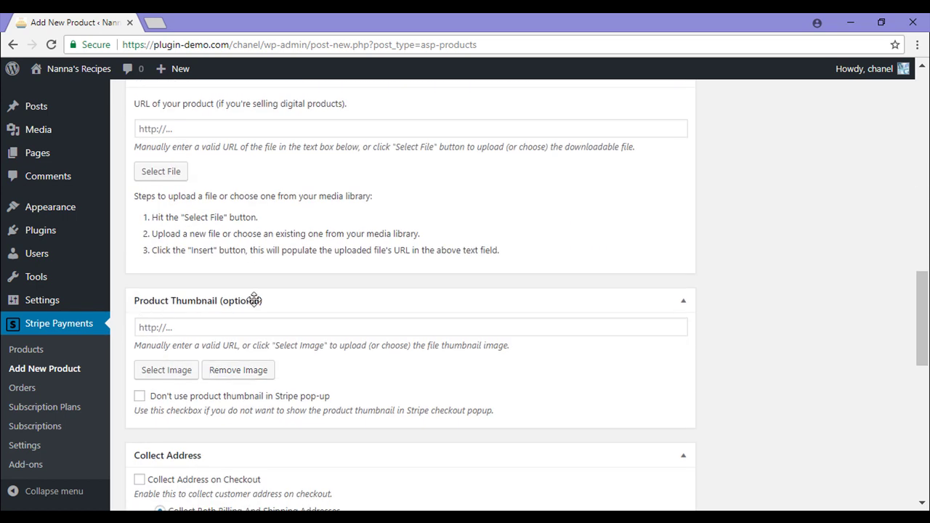
Step: Upload hairdresser.jpg and insert it as the Cut Service product thumbnail
{"action": "left_click", "coordinate": [187, 376]}
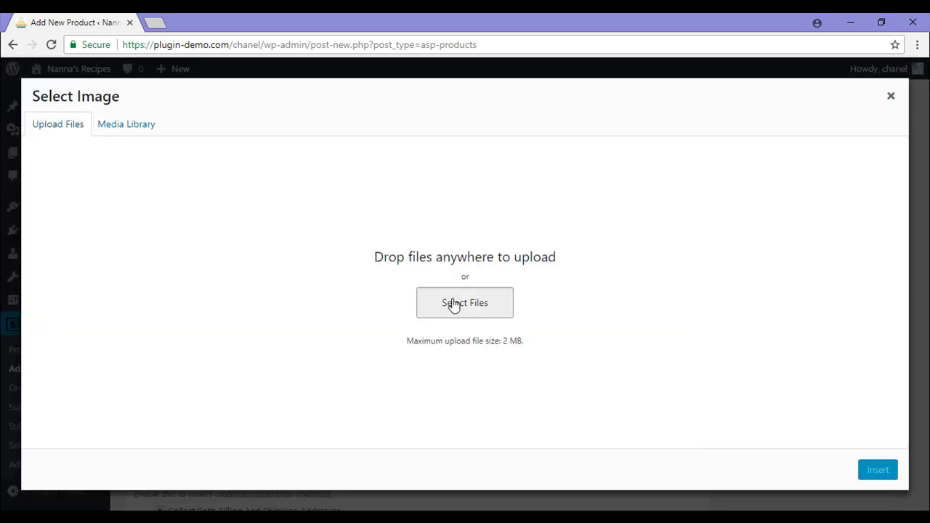
{"action": "left_click", "coordinate": [456, 303]}
{"action": "double_click", "coordinate": [680, 291]}
{"action": "left_click", "coordinate": [866, 468]}
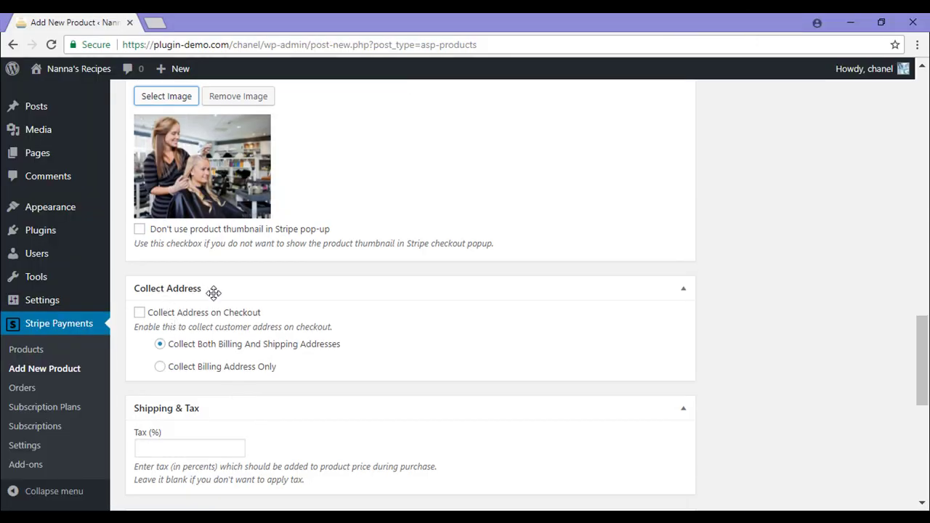
{"action": "scroll", "coordinate": [284, 411], "scroll_direction": "down", "scroll_amount": 2}
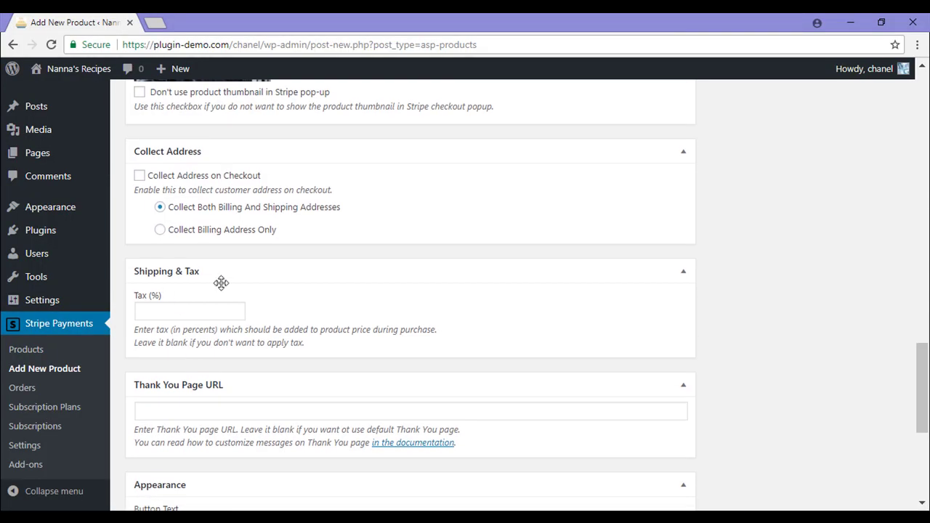
{"action": "scroll", "coordinate": [154, 404], "scroll_direction": "down", "scroll_amount": 1}
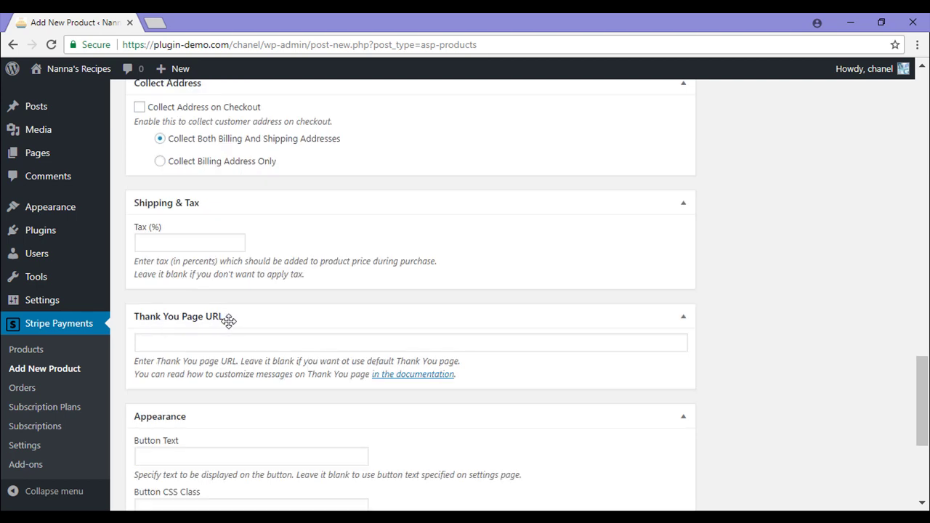
{"action": "scroll", "coordinate": [242, 394], "scroll_direction": "down", "scroll_amount": 2}
{"action": "scroll", "coordinate": [226, 388], "scroll_direction": "down", "scroll_amount": 1}
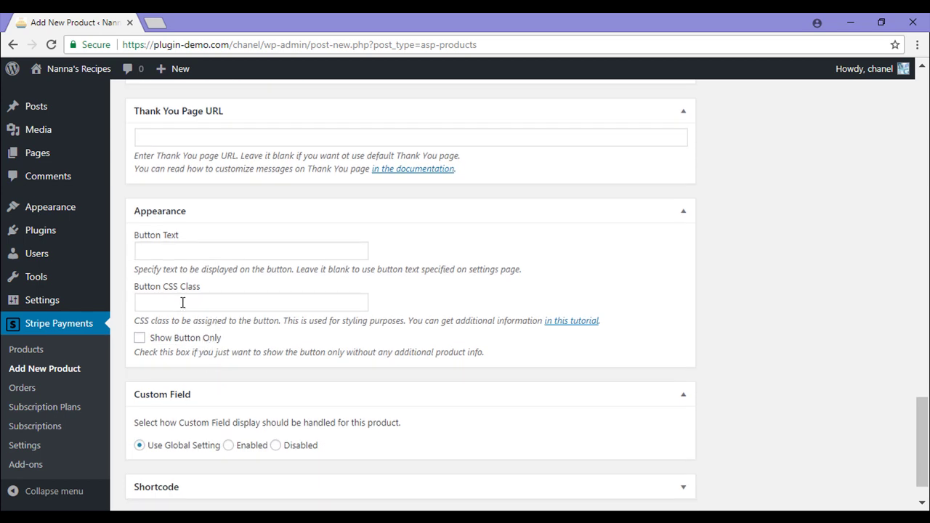
Step: Set the button text to 'Subscribe Now' and publish the Cut Service product
{"action": "left_click", "coordinate": [180, 250]}
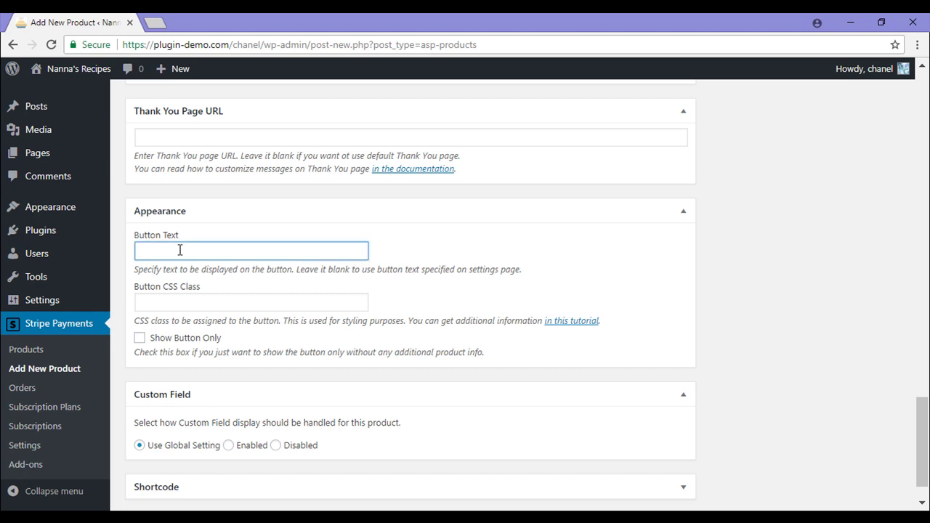
{"action": "type", "text": "Subscribe Now"}
{"action": "left_click", "coordinate": [384, 273]}
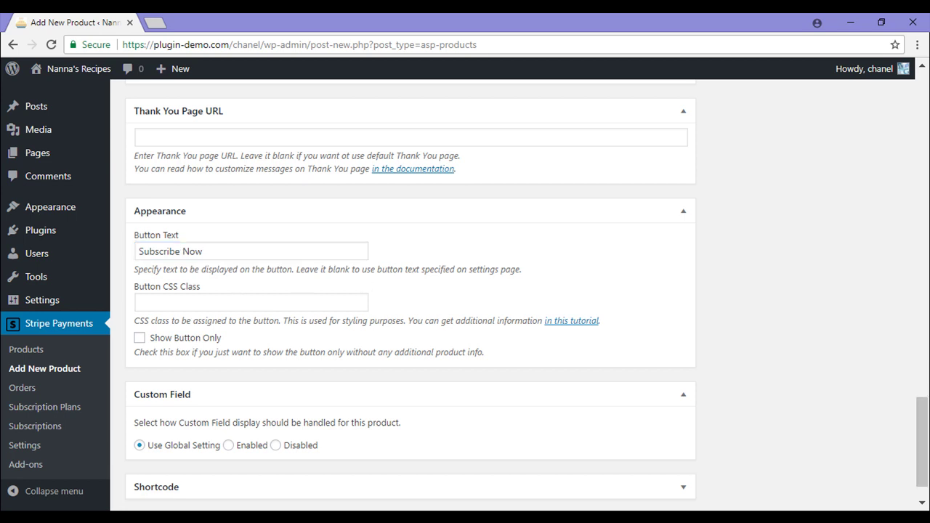
{"action": "left_click_drag", "start_coordinate": [923, 436], "coordinate": [927, 82]}
{"action": "left_click", "coordinate": [869, 267]}
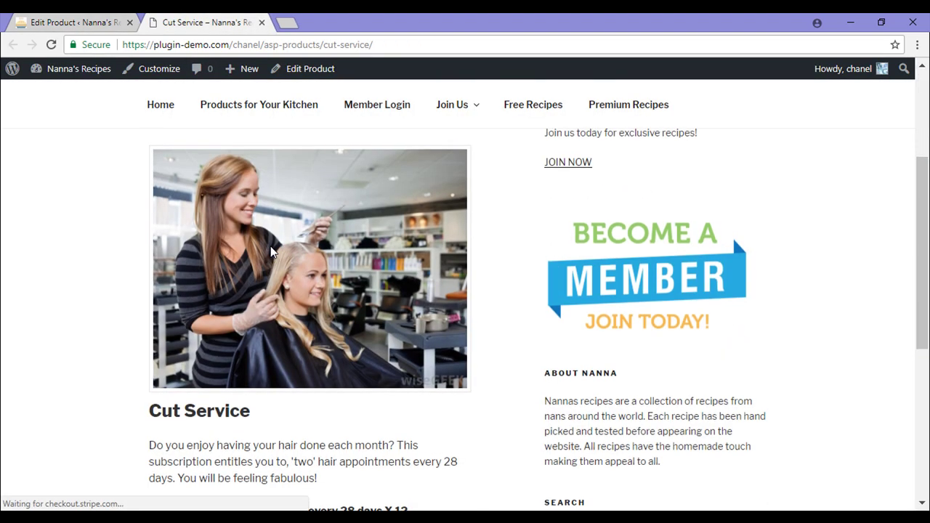
{"action": "scroll", "coordinate": [273, 249], "scroll_direction": "up", "scroll_amount": 1}
{"action": "scroll", "coordinate": [922, 196], "scroll_direction": "down", "scroll_amount": 3}
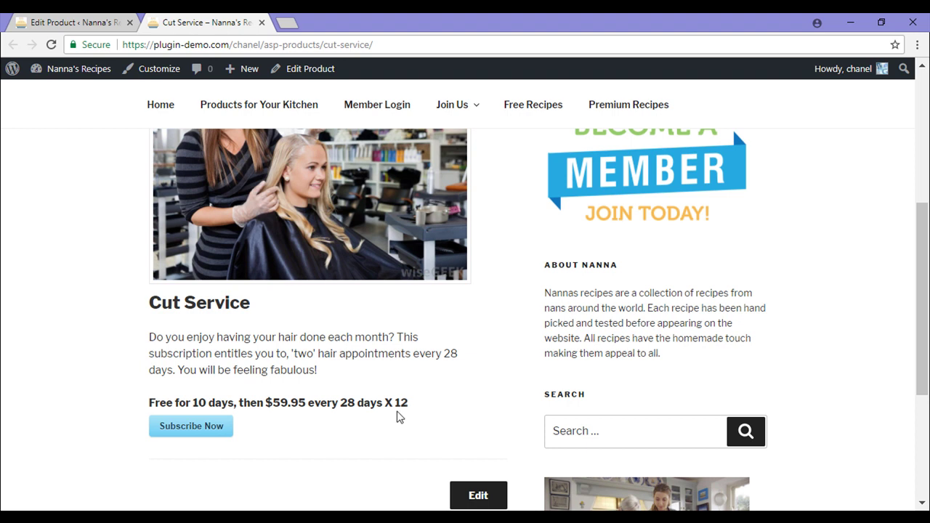
Step: Subscribe to Cut Service and pay US$59.95 in the Stripe test checkout
{"action": "left_click", "coordinate": [223, 434]}
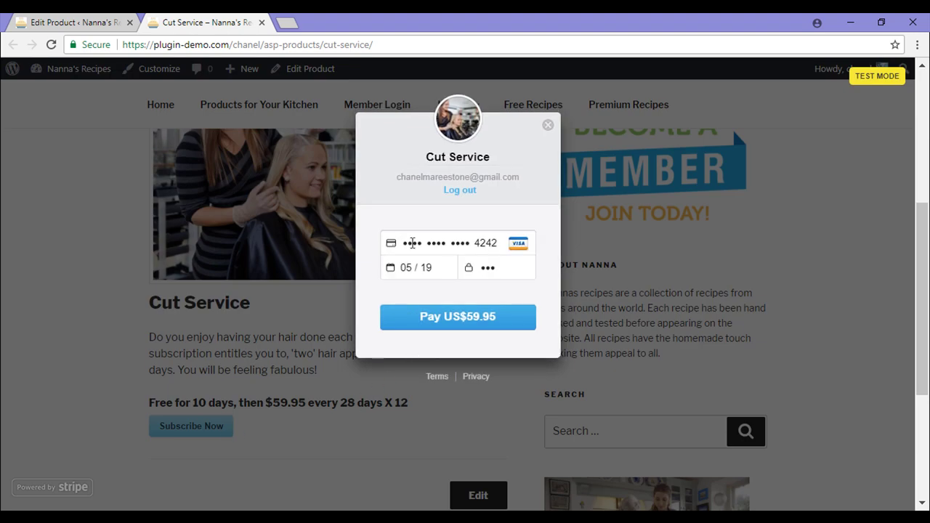
{"action": "left_click", "coordinate": [510, 318]}
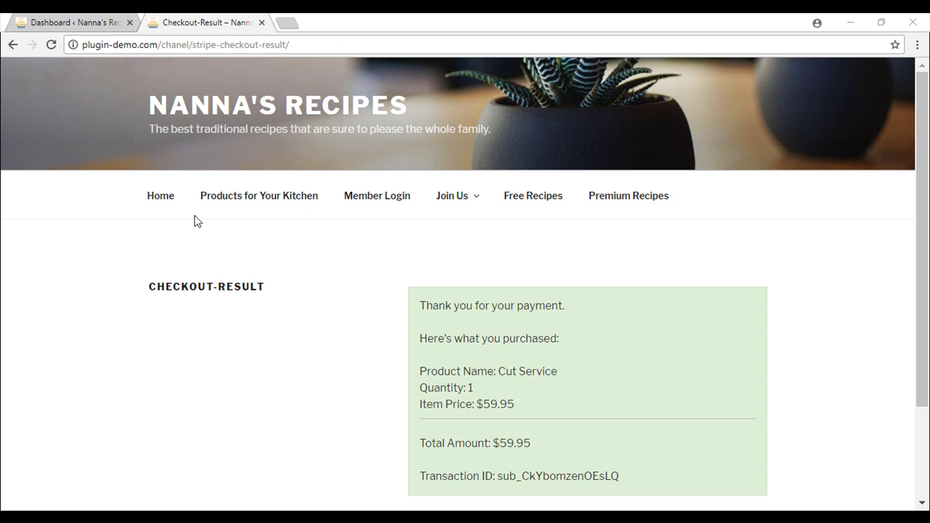
Step: Open the Stripe Payments Subscriptions list from the admin dashboard
{"action": "left_click", "coordinate": [82, 28]}
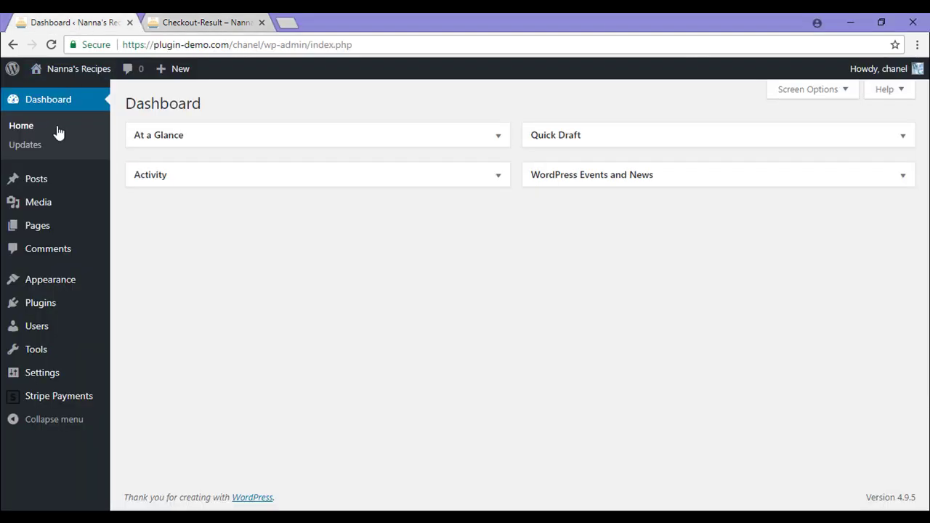
{"action": "mouse_move", "coordinate": [62, 401]}
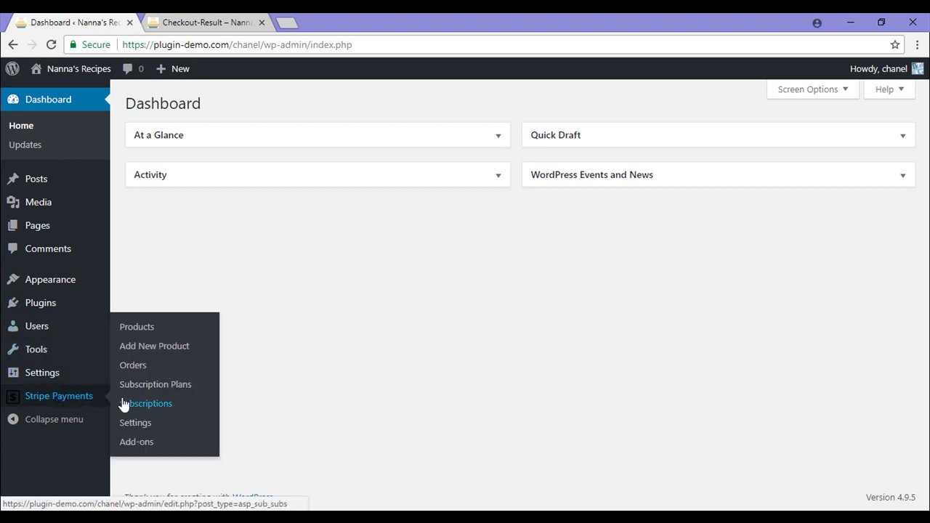
{"action": "left_click", "coordinate": [167, 404]}
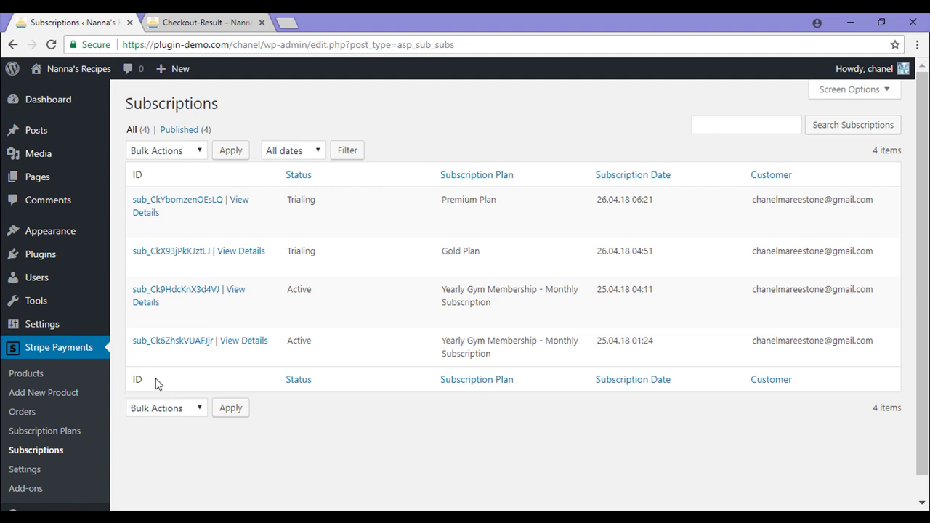
Step: Highlight the Active and Trialing status values, including the new Premium Plan subscription
{"action": "left_click_drag", "start_coordinate": [289, 340], "coordinate": [316, 343]}
{"action": "left_click_drag", "start_coordinate": [288, 289], "coordinate": [314, 289]}
{"action": "left_click_drag", "start_coordinate": [288, 252], "coordinate": [325, 255]}
{"action": "left_click_drag", "start_coordinate": [287, 204], "coordinate": [303, 203]}
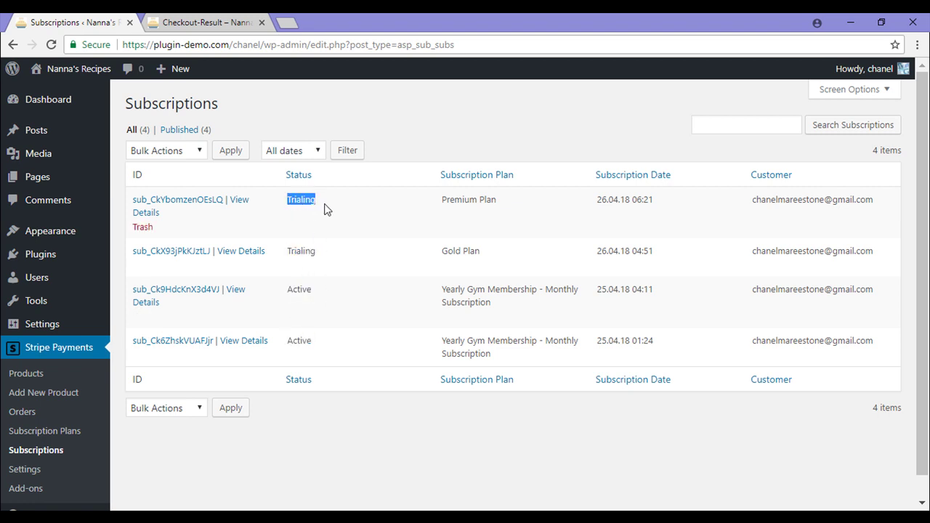
{"action": "left_click", "coordinate": [325, 209]}
Step: View details of the new Trialing Premium Plan subscription
{"action": "left_click", "coordinate": [242, 202]}
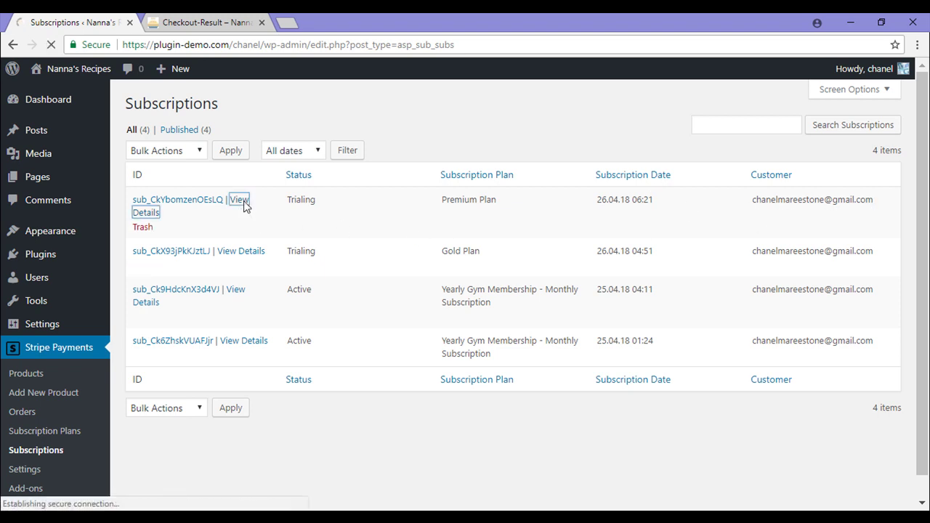